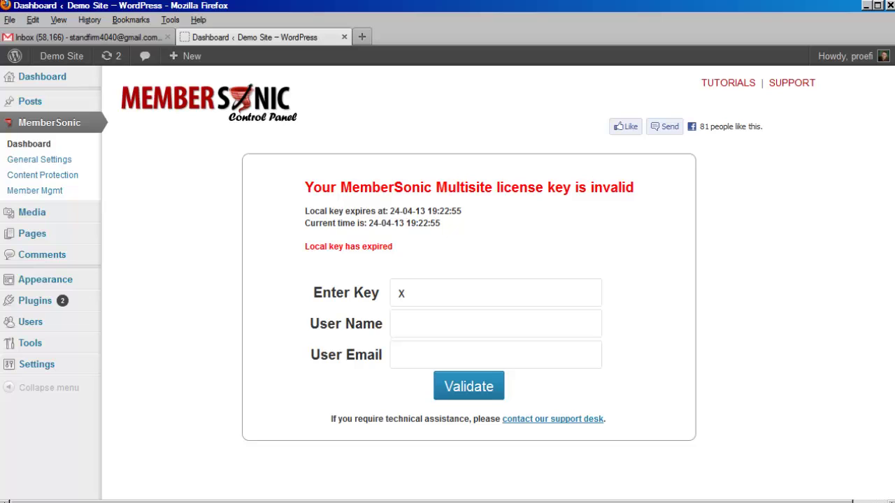
left_click(427, 295)
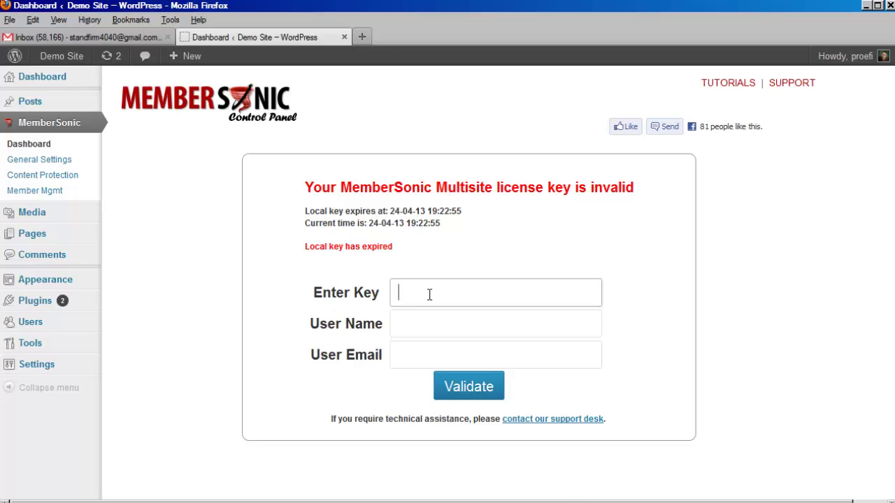
left_click(415, 327)
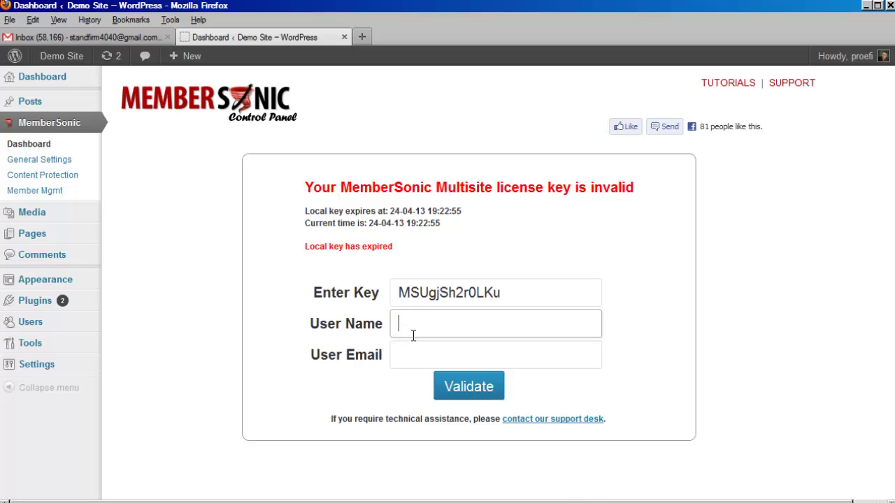
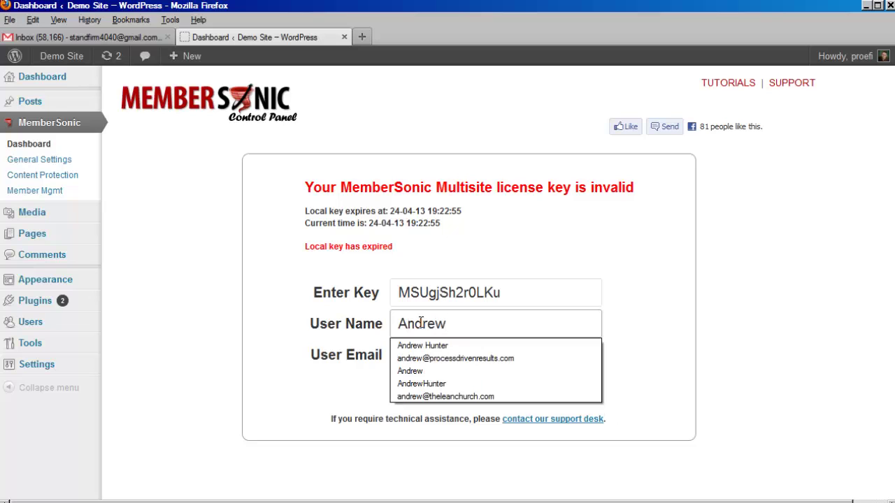
key("Tab")
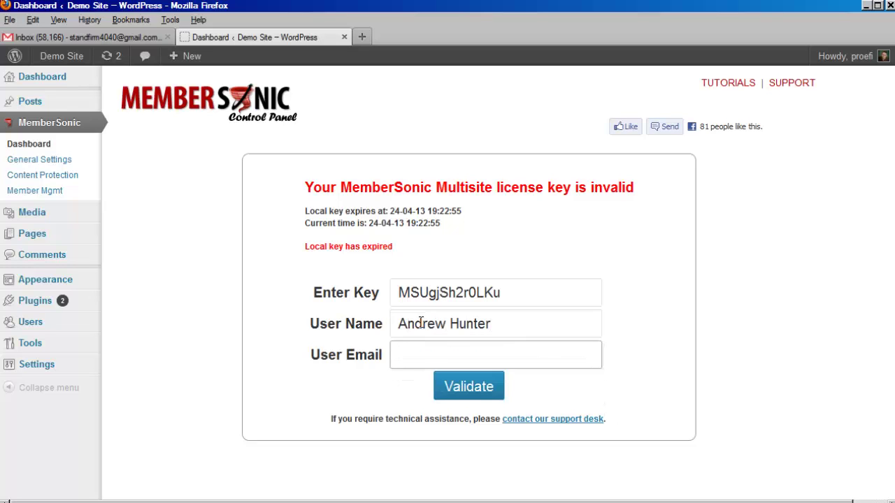
type("s")
left_click(443, 377)
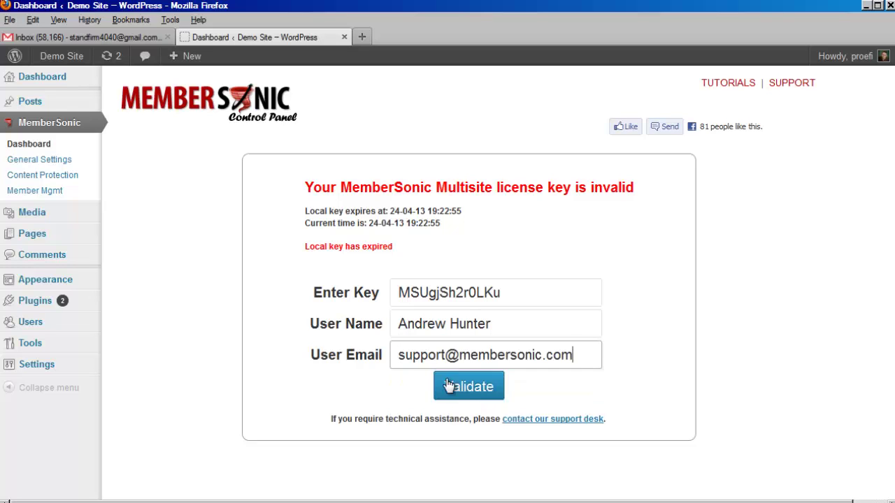
left_click(443, 384)
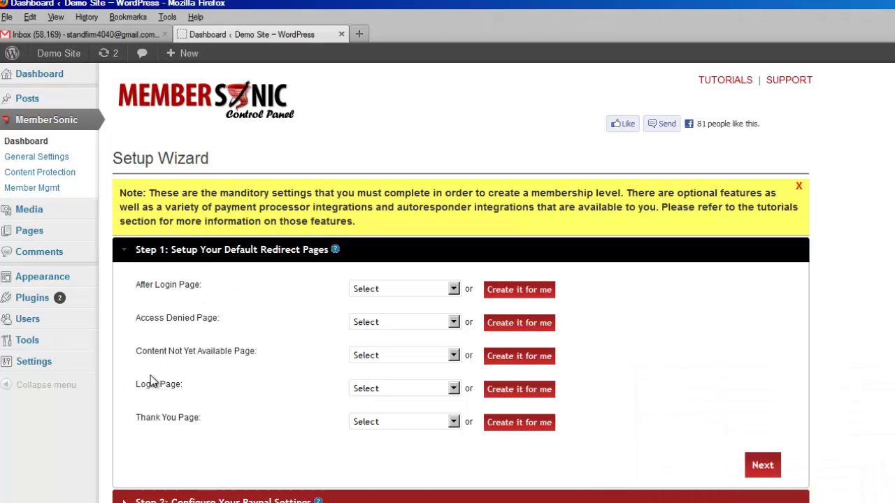
Check the After Login and Access Denied page choices, leaving both unchanged
left_click(382, 291)
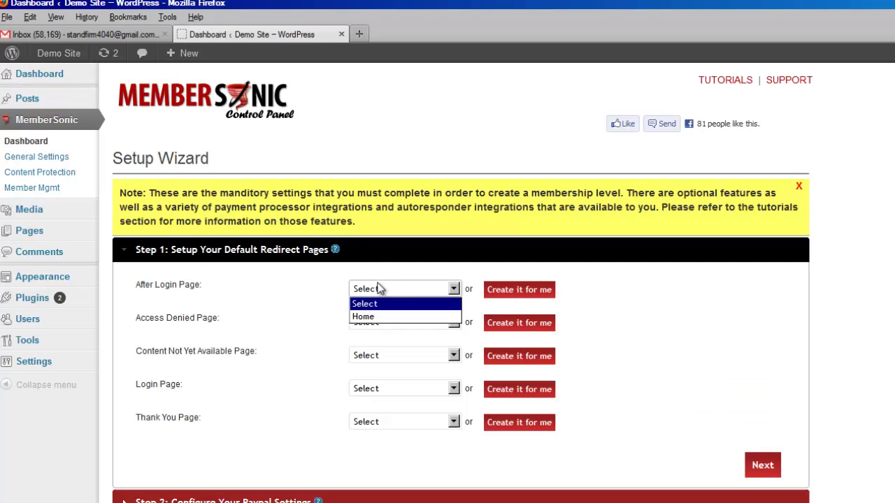
left_click(381, 290)
left_click(370, 322)
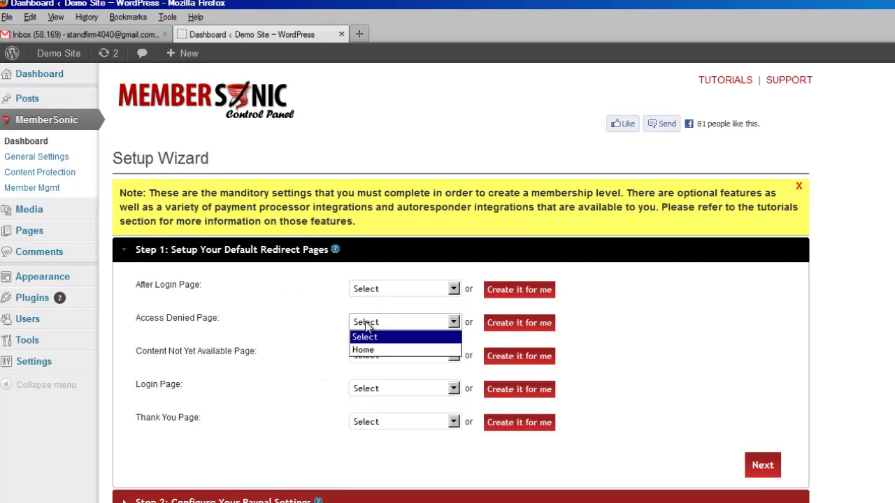
left_click(338, 316)
Auto-create the After Login, Access Denied, Content Not Yet Available, Login and Thank You pages
left_click(508, 291)
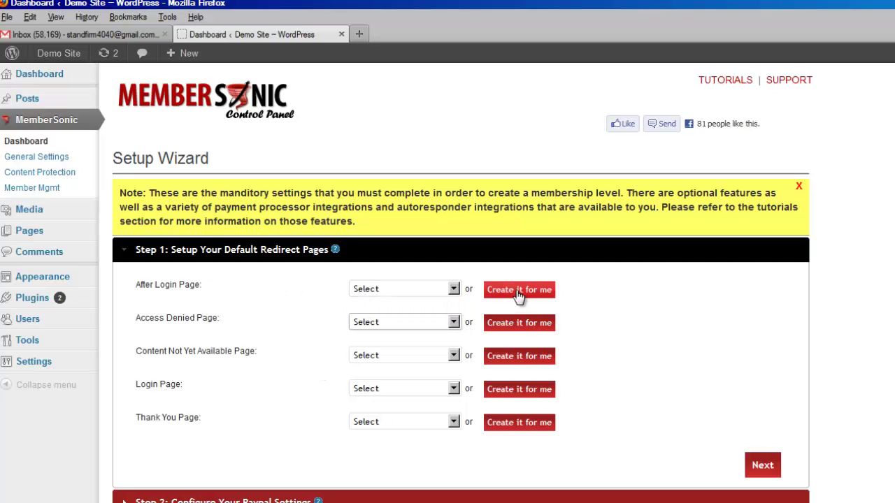
left_click(515, 324)
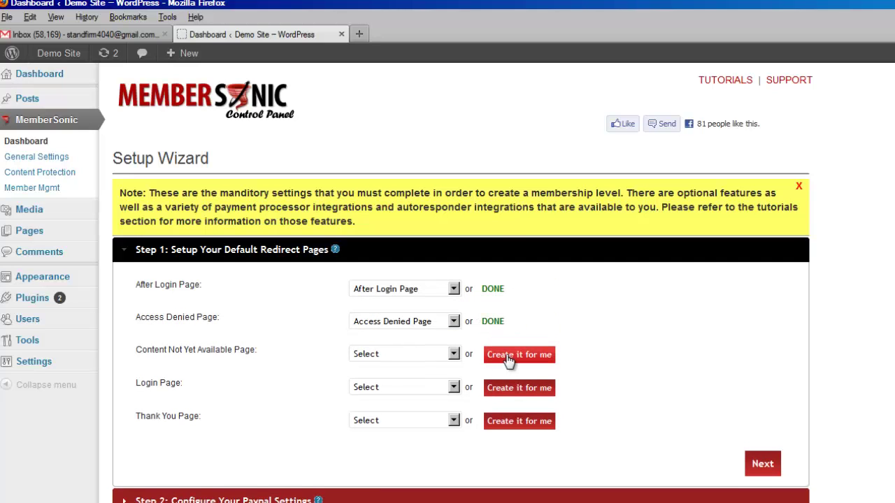
left_click(509, 358)
left_click(504, 392)
left_click(498, 421)
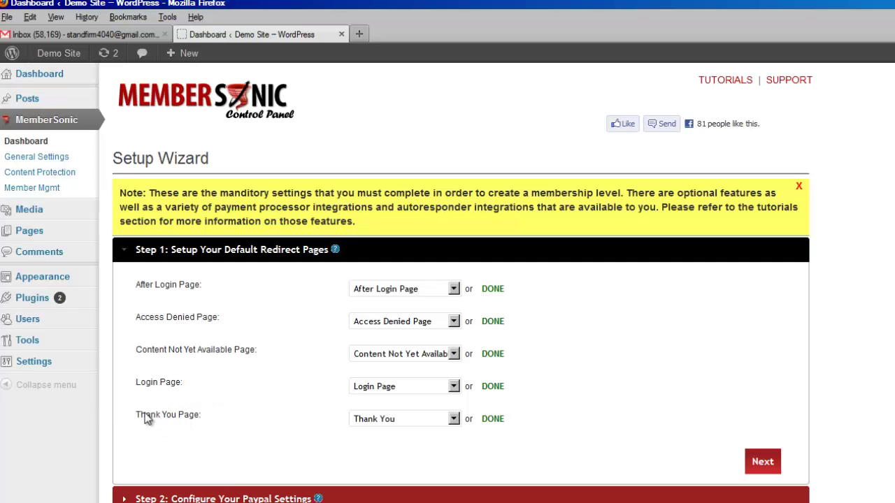
Enter the suggested PayPal email and redirect failed payments to the Home page
left_click(759, 474)
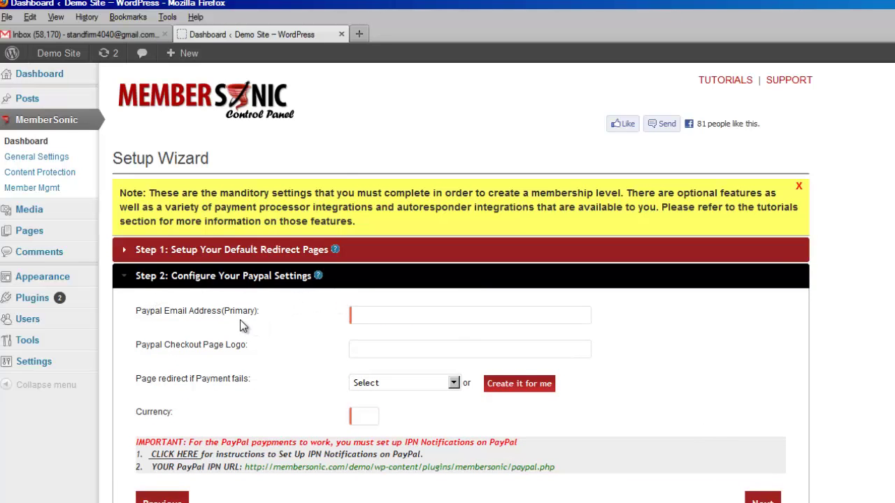
key("Tab")
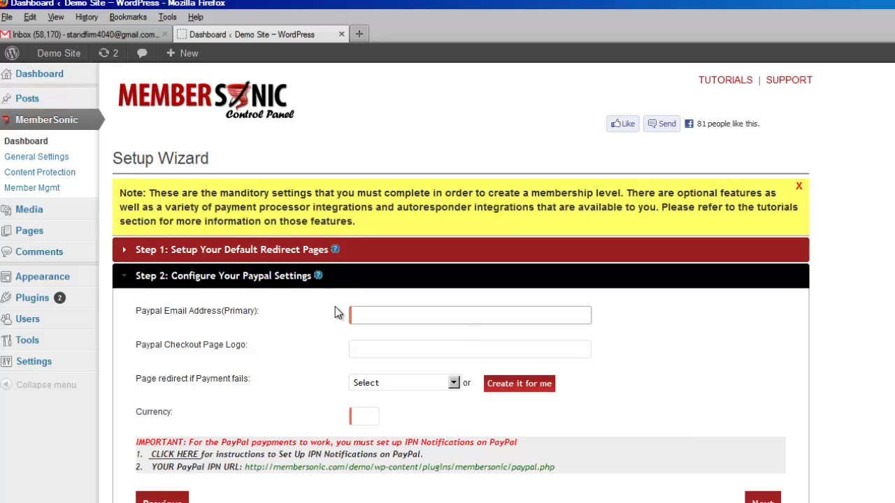
type("a")
left_click(389, 333)
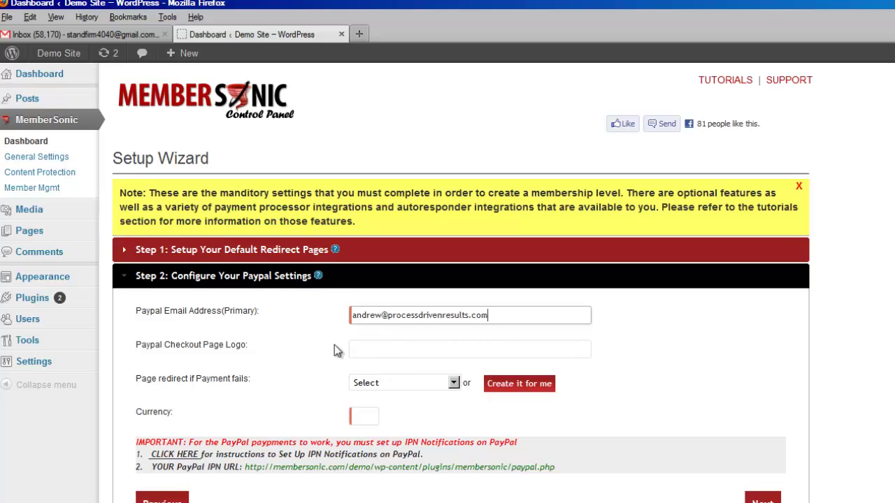
left_click(402, 386)
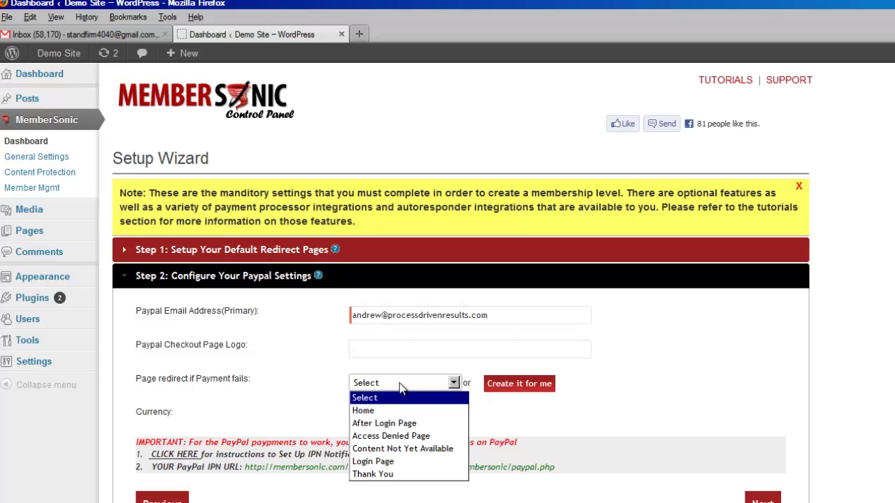
left_click(381, 412)
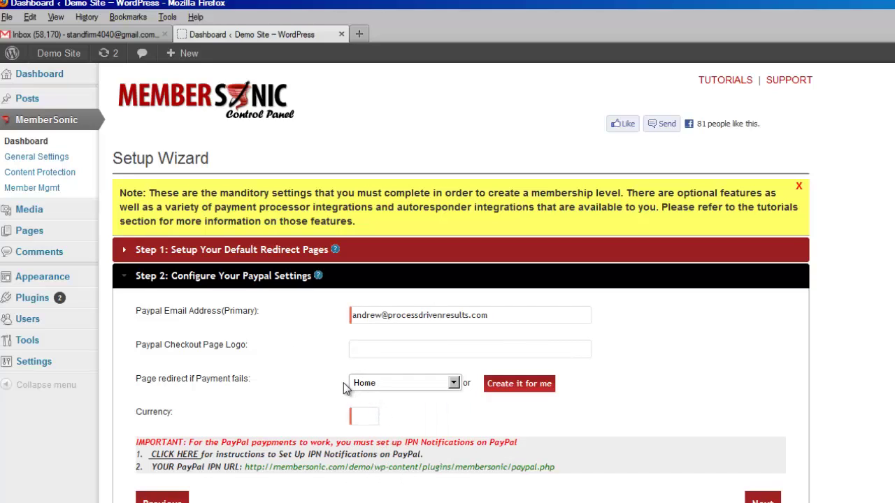
Set the payment currency to USD and select the PayPal IPN URL for copying
left_click(358, 416)
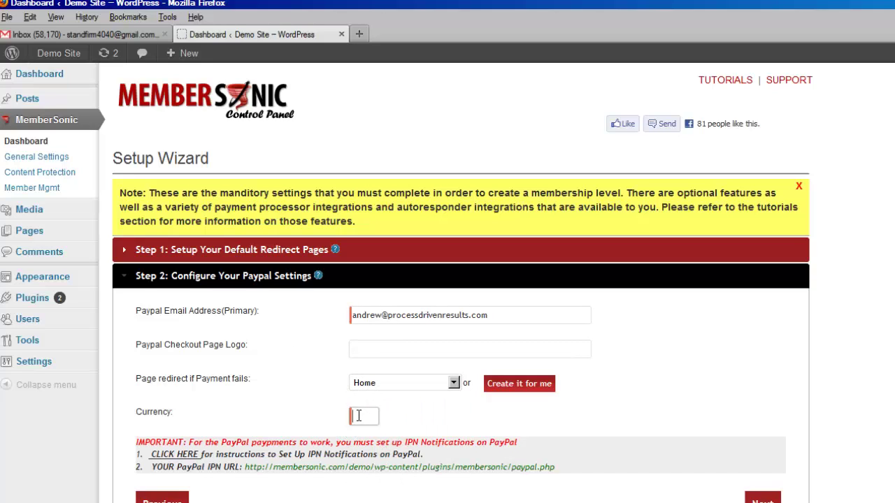
type("USD")
key("Down")
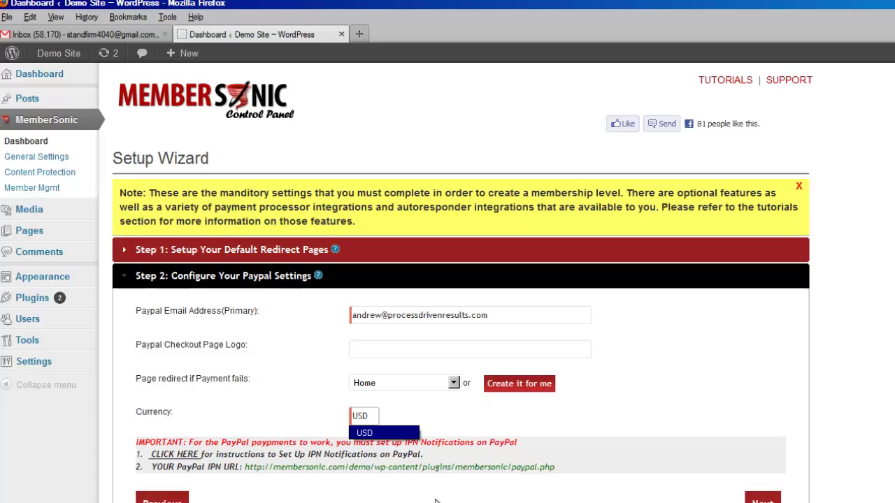
key("Return")
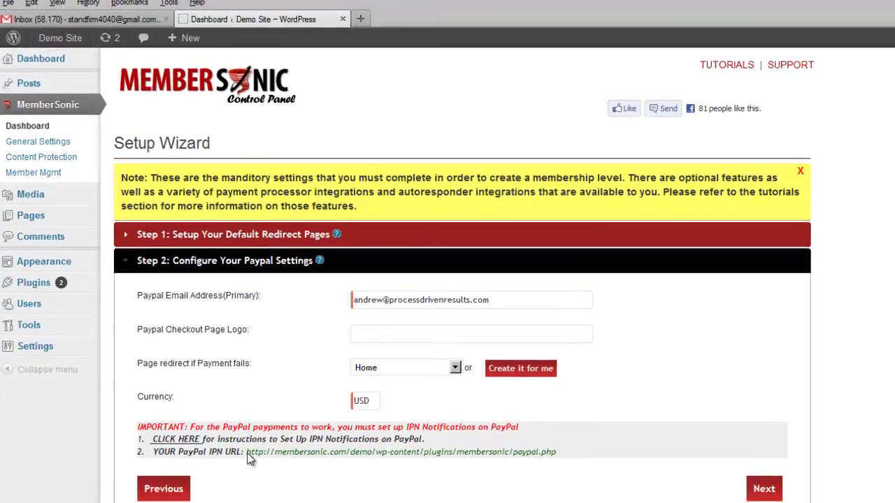
left_click_drag(245, 468, 346, 481)
left_click_drag(348, 446, 559, 440)
key("ctrl+c")
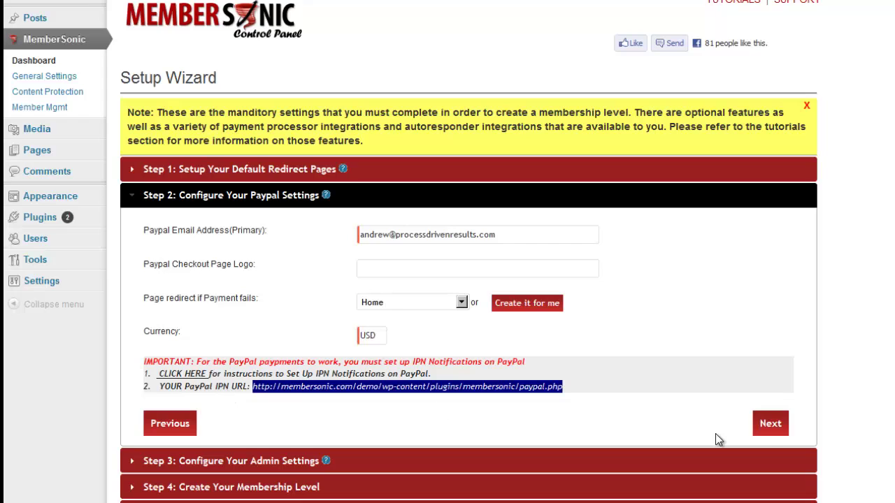
Fill in the suggested support email and display name for the admin, and enable signup notifications
left_click(764, 424)
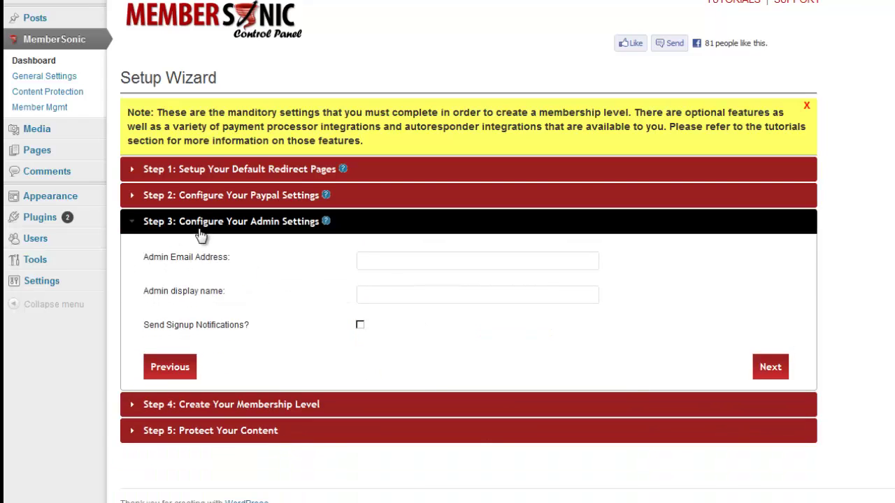
left_click(373, 260)
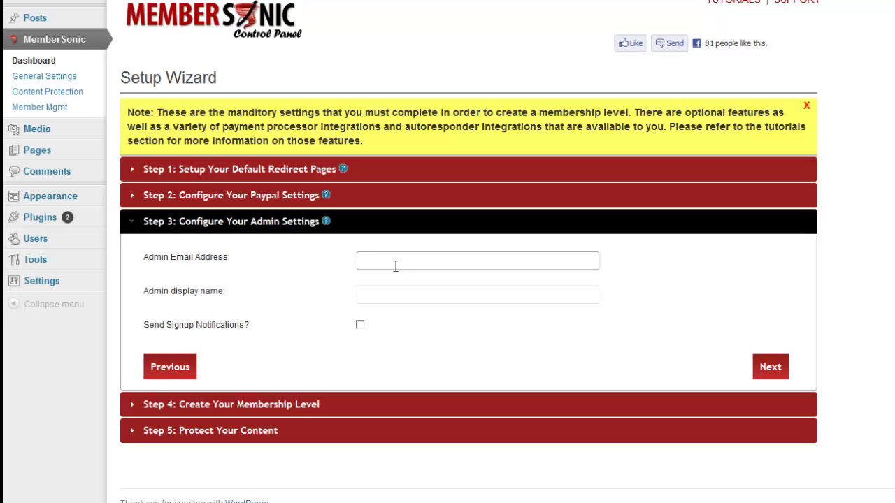
type("s")
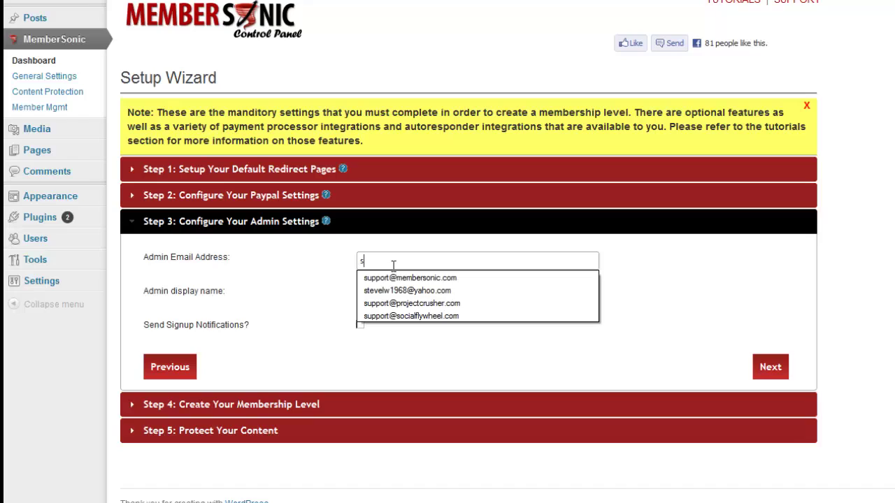
left_click(385, 277)
left_click(371, 295)
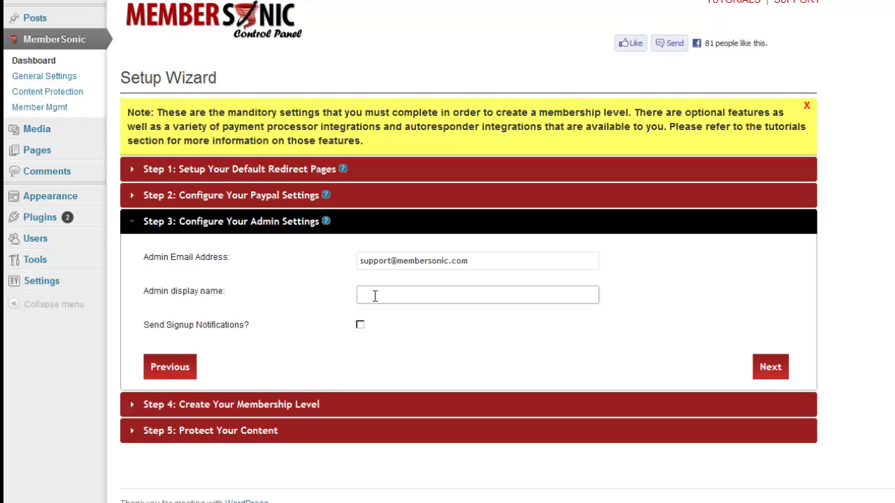
type("A")
left_click(380, 313)
left_click(358, 325)
Create membership 'Level 1' with Thank You as thank-you page and Login Page after login
left_click(769, 367)
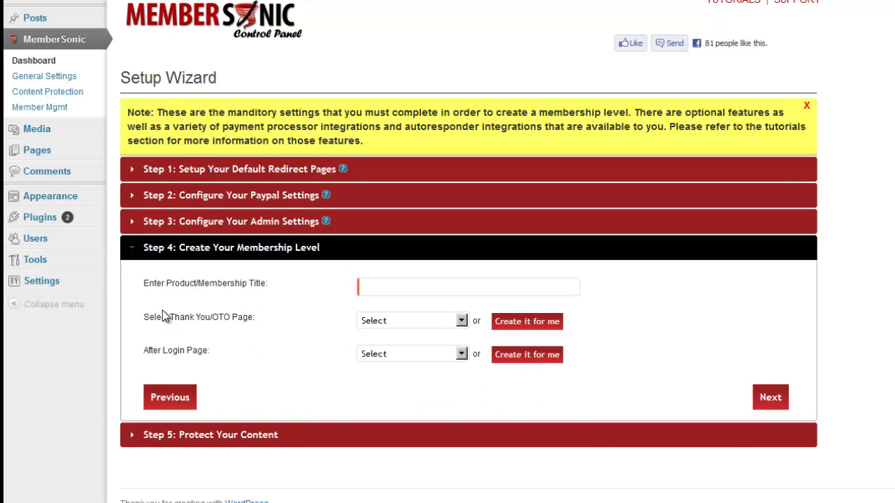
type("L")
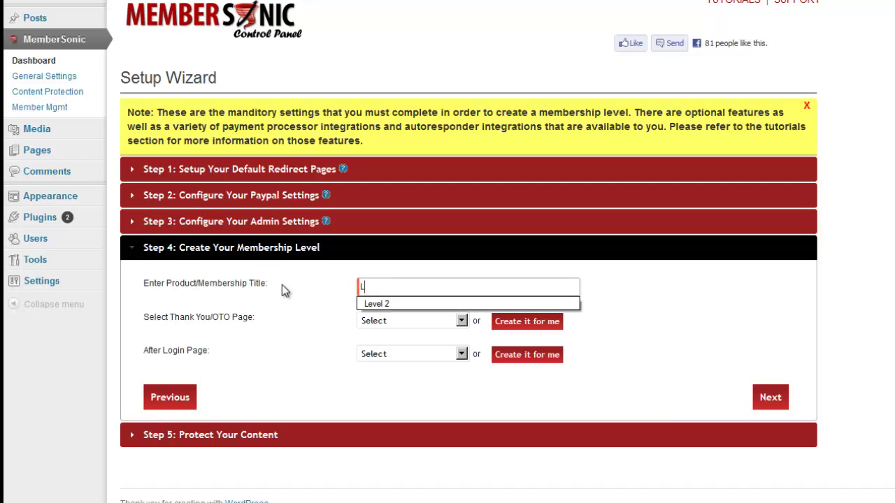
type("evel 1")
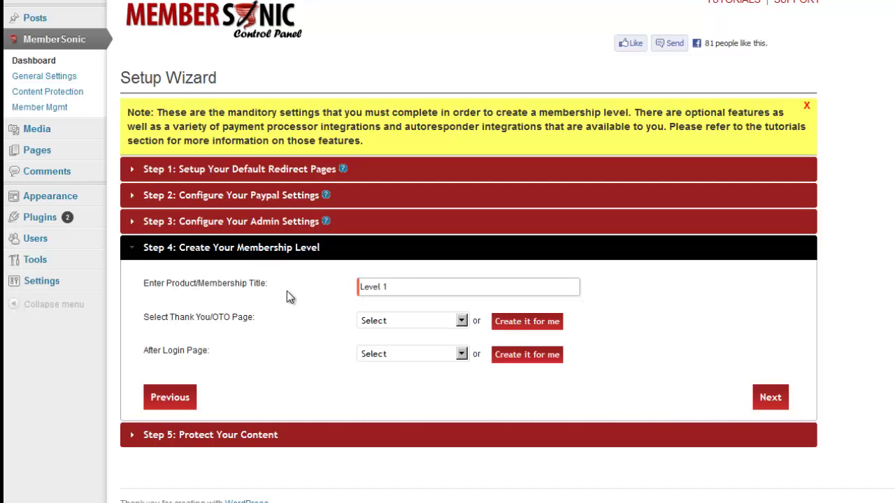
left_click(461, 320)
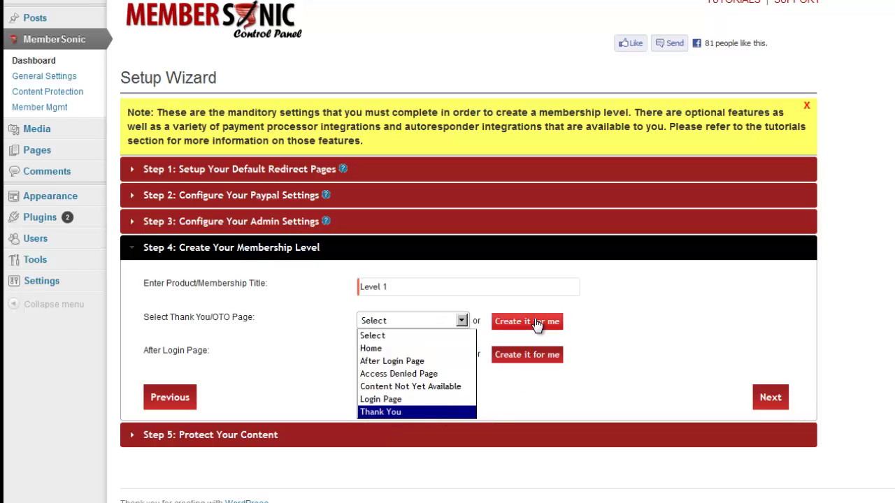
left_click(392, 411)
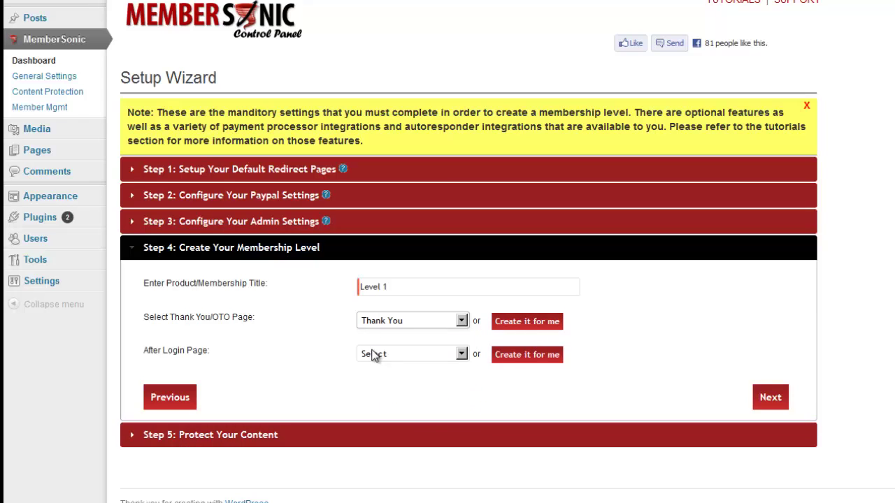
left_click(395, 353)
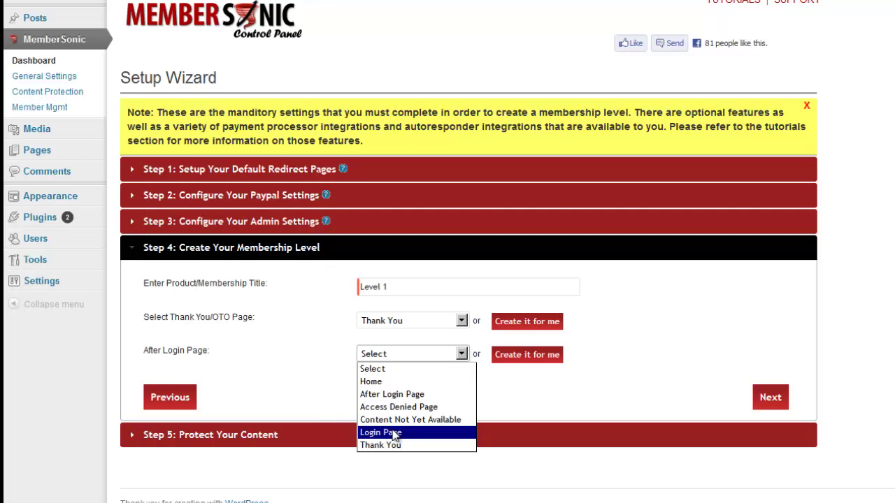
left_click(391, 433)
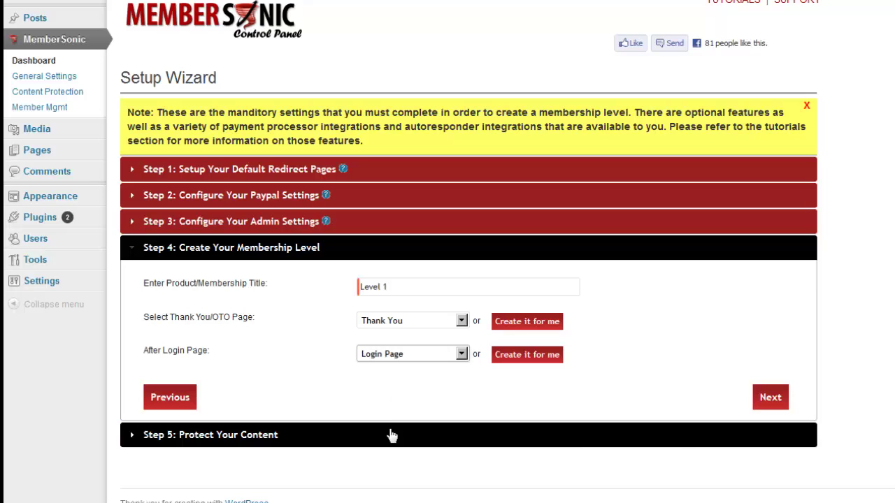
Scroll down to the lesson posts and mark Lesson 4 as protected
left_click(772, 398)
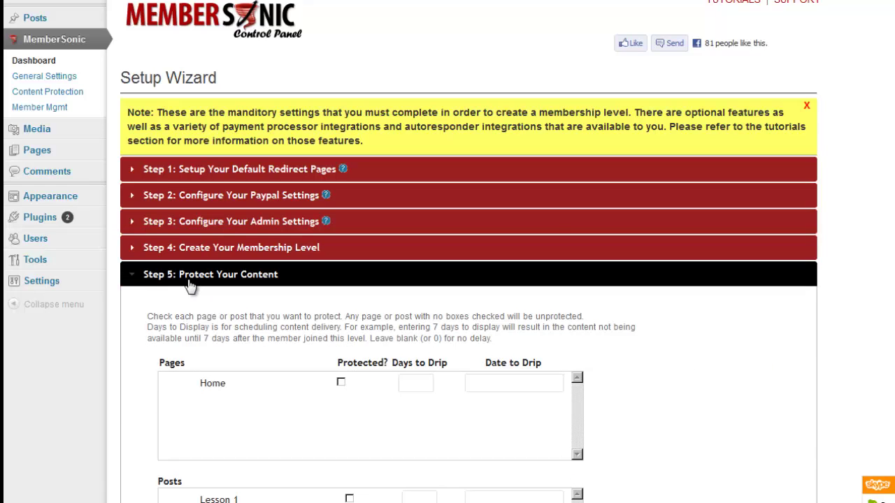
scroll(553, 301, "down", 1)
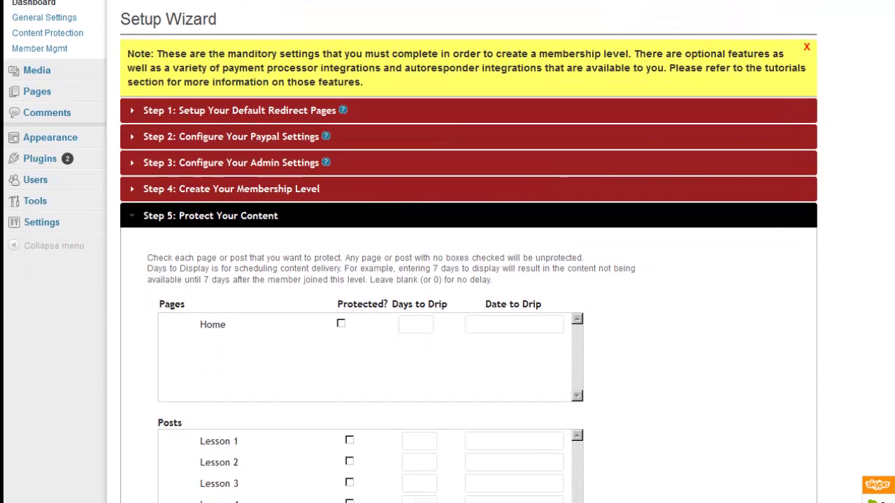
scroll(552, 301, "down", 3)
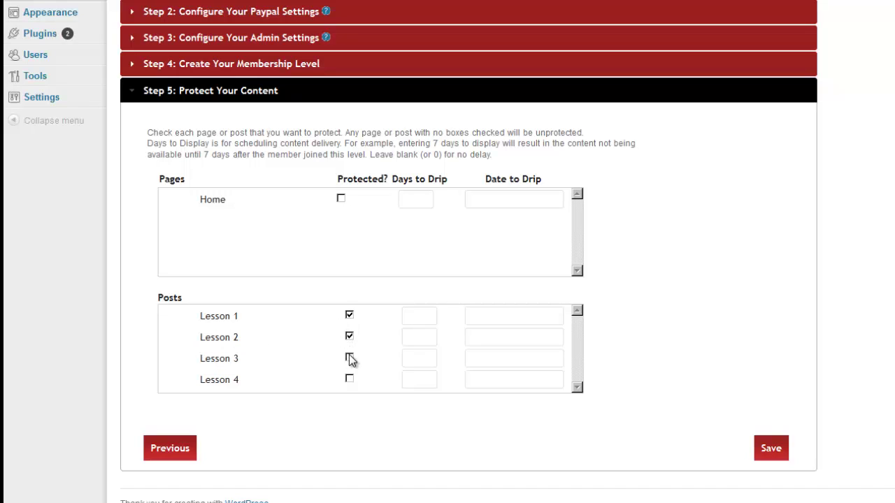
left_click(349, 378)
Set drip delays of 0, 7, 14 and 21 days for Lessons 1 to 4
left_click(420, 319)
type("7")
double_click(411, 317)
type("0")
left_click(415, 340)
type("7")
left_click(405, 358)
type("14")
left_click(409, 379)
type("21")
Glance at Lesson 1's fixed-date calendar without picking a date, then save protection settings
left_click(472, 315)
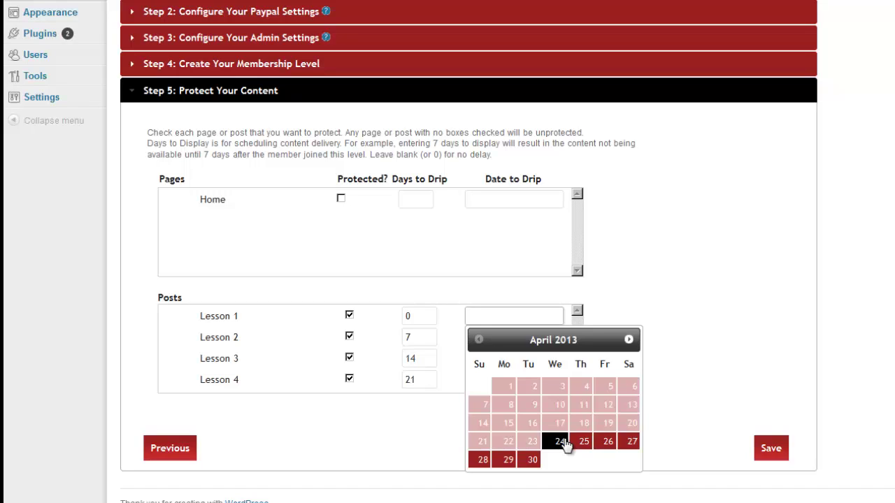
left_click(405, 274)
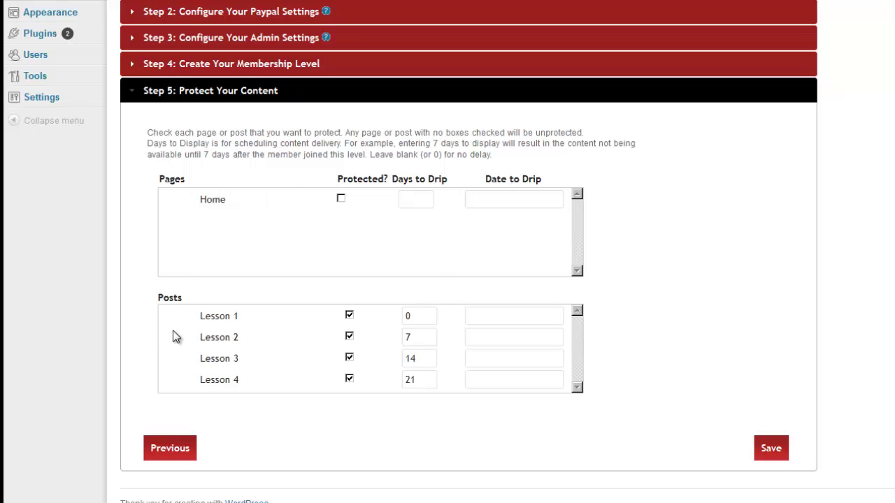
left_click(771, 449)
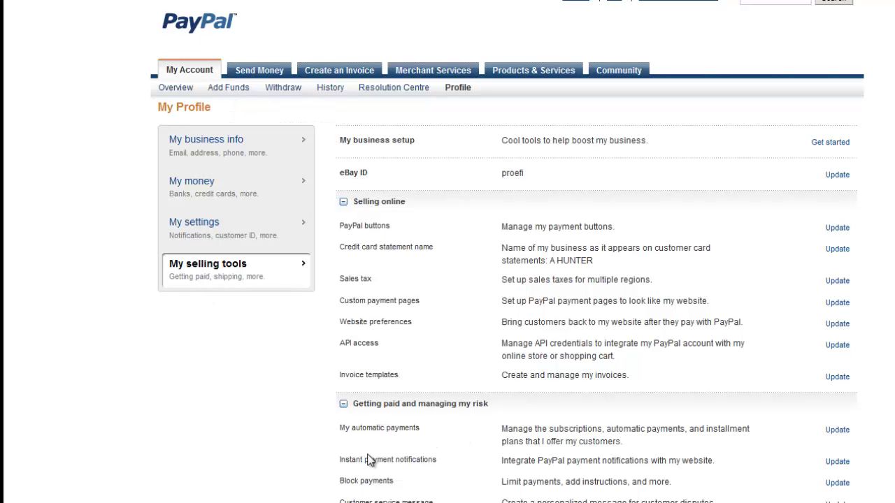
Replace PayPal's IPN notification URL with the pasted MemberSonic paypal.php URL and save
left_click(827, 463)
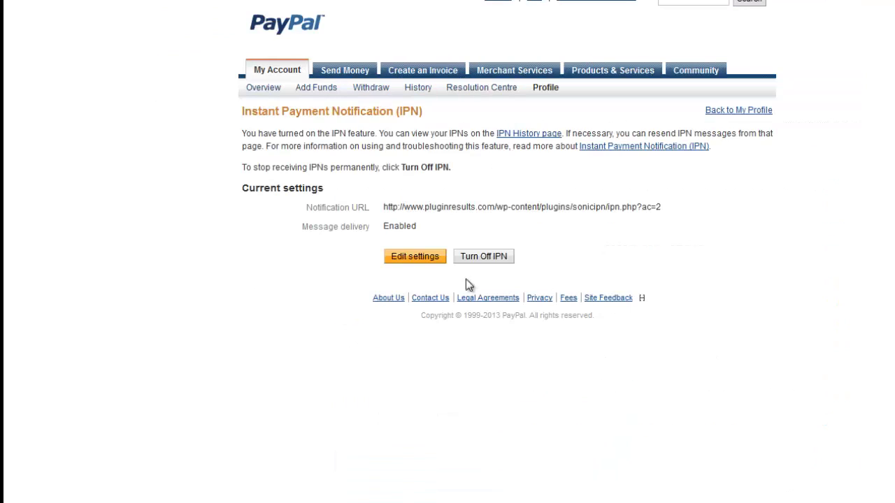
left_click(411, 256)
left_click_drag(505, 219, 163, 222)
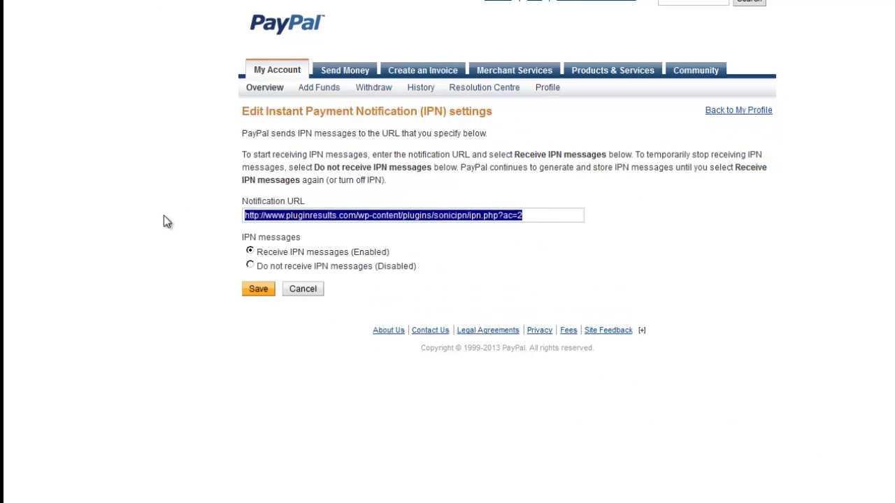
key("ctrl+v")
left_click(253, 296)
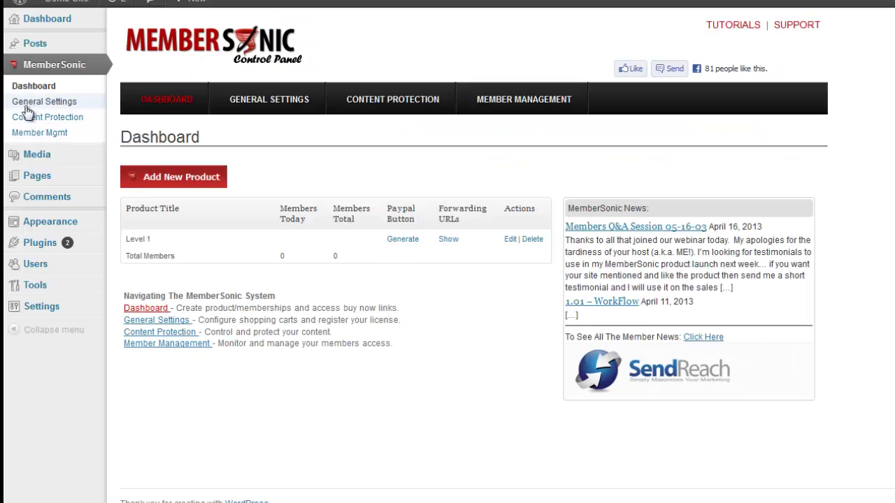
Open the Home page from All Pages in the editor and launch the PayPal button generator
mouse_move(37, 176)
left_click(128, 181)
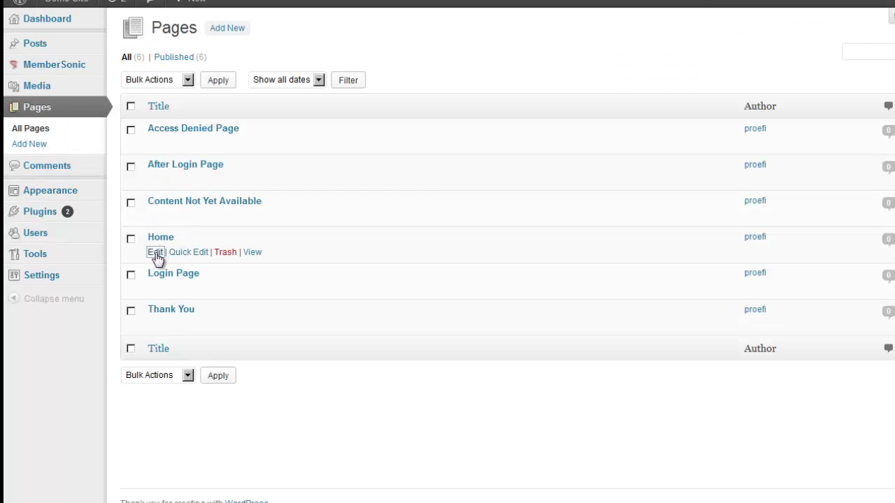
left_click(155, 252)
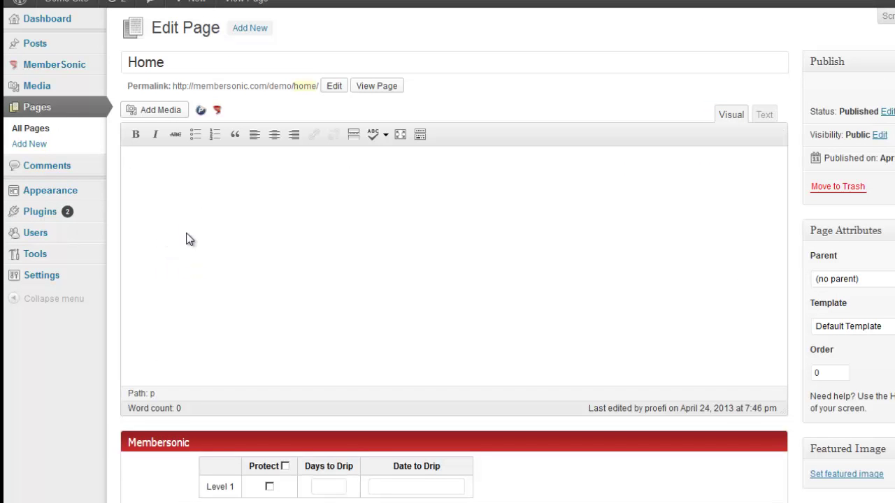
left_click(217, 109)
Choose Level 1 as a recurring subscription with description 'Level 1'
left_click(559, 140)
left_click(531, 169)
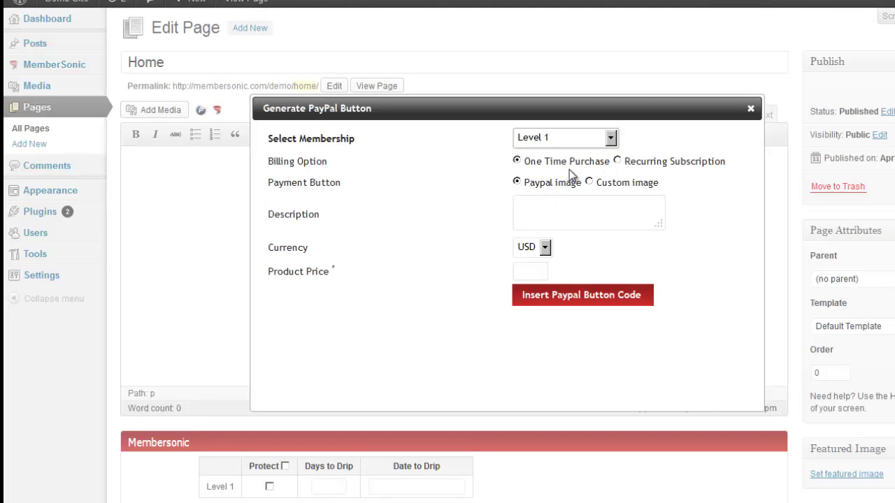
left_click(618, 161)
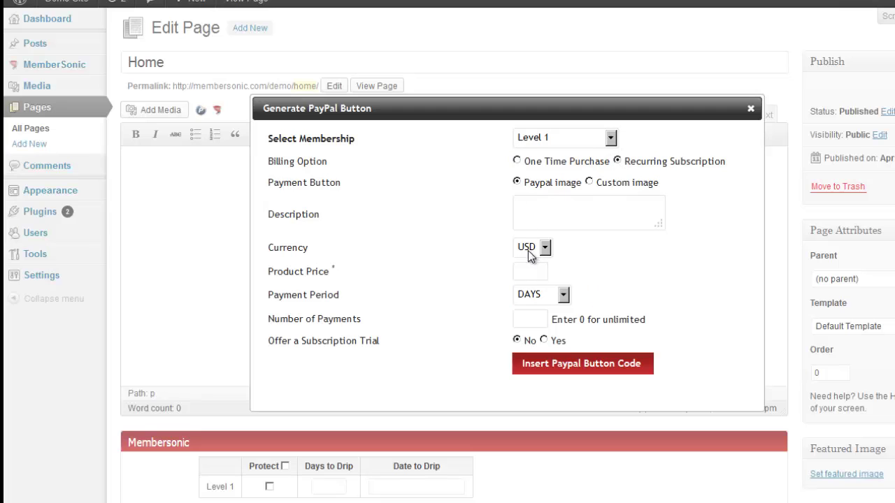
left_click(539, 218)
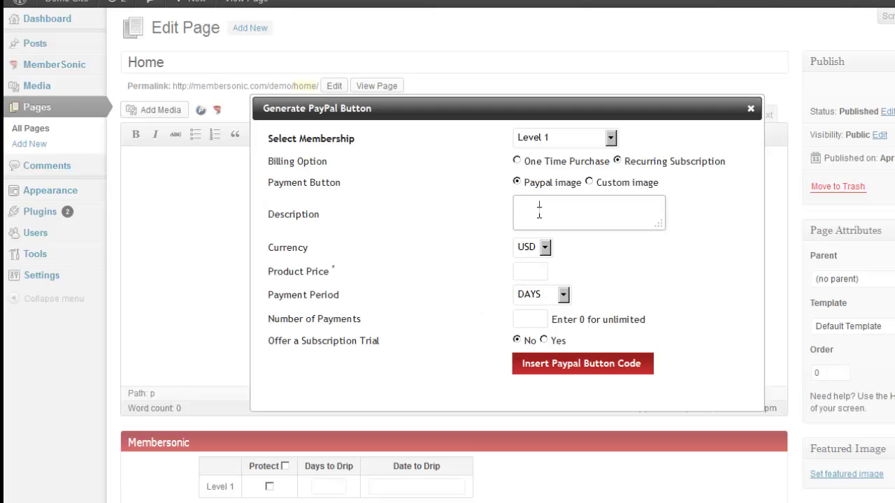
left_click_drag(535, 211, 487, 211)
key("BackSpace")
type("Leve 1")
key("BackSpace")
key("BackSpace")
type("l 1")
Price the button at 10 monthly with 0 (unlimited) payments and insert it into the page
left_click(532, 275)
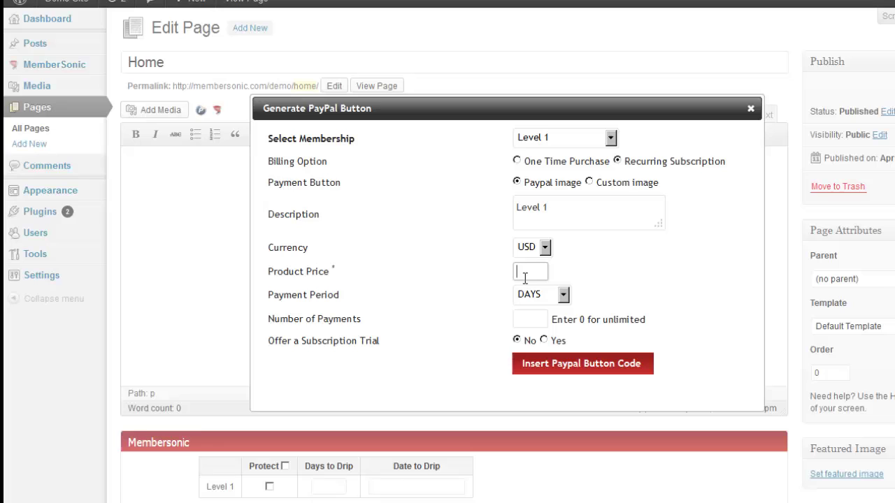
type("10")
left_click(533, 295)
left_click(534, 338)
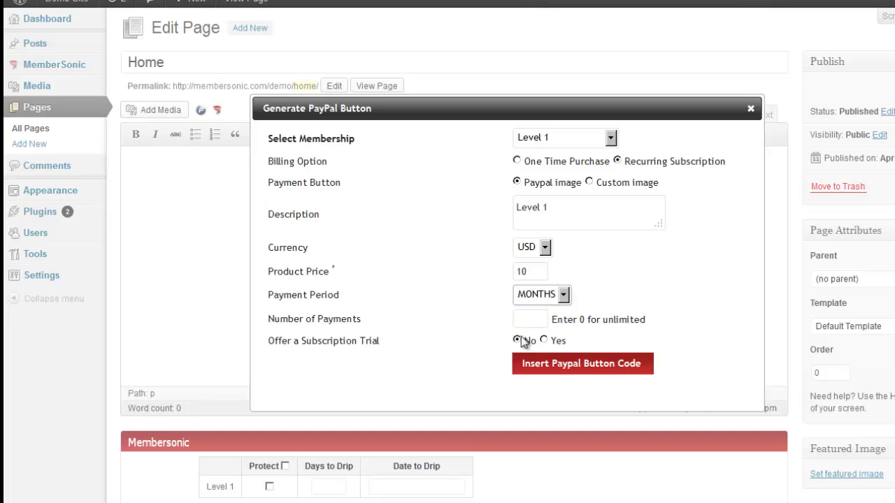
left_click(528, 320)
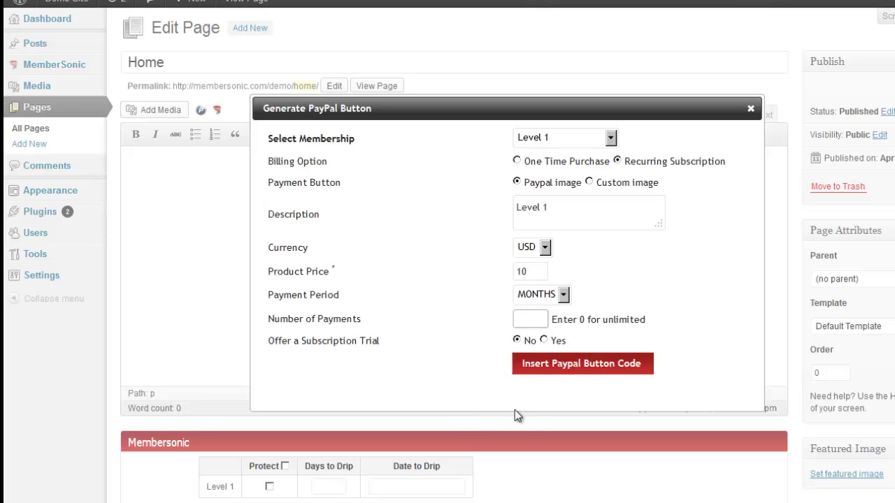
type("0")
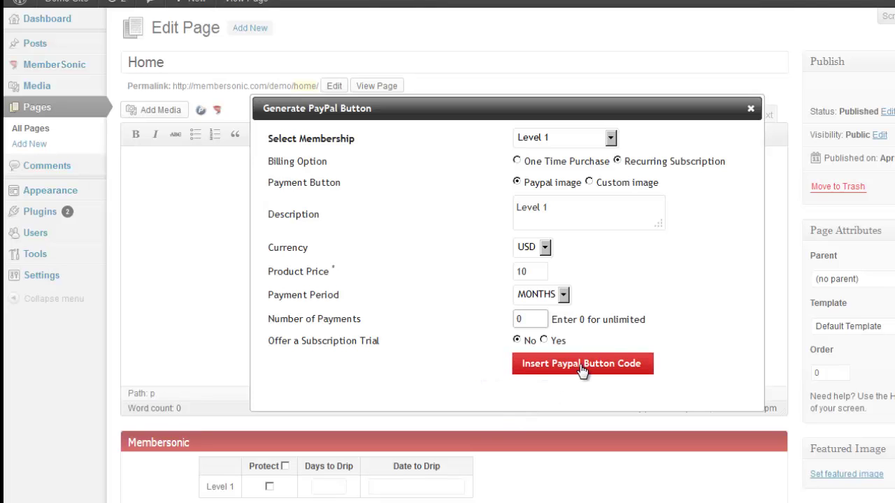
left_click(581, 376)
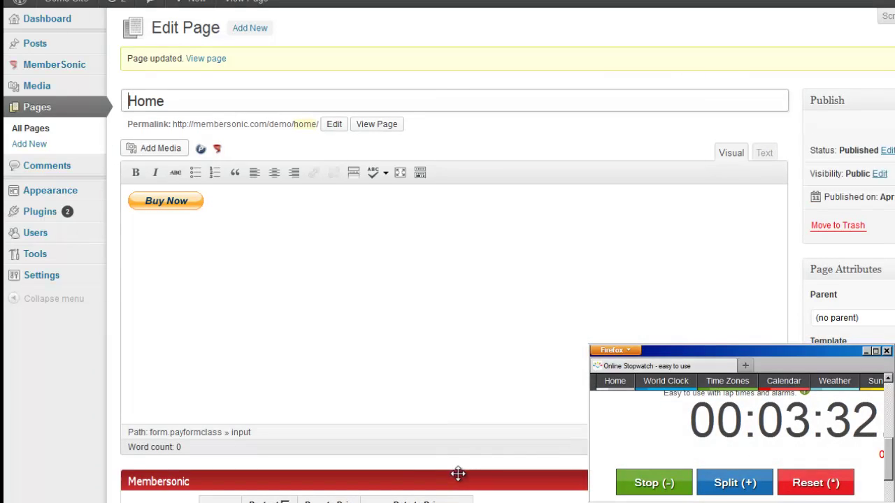
Update the Home page with its Buy Now button and zoom out to review it
left_click(644, 489)
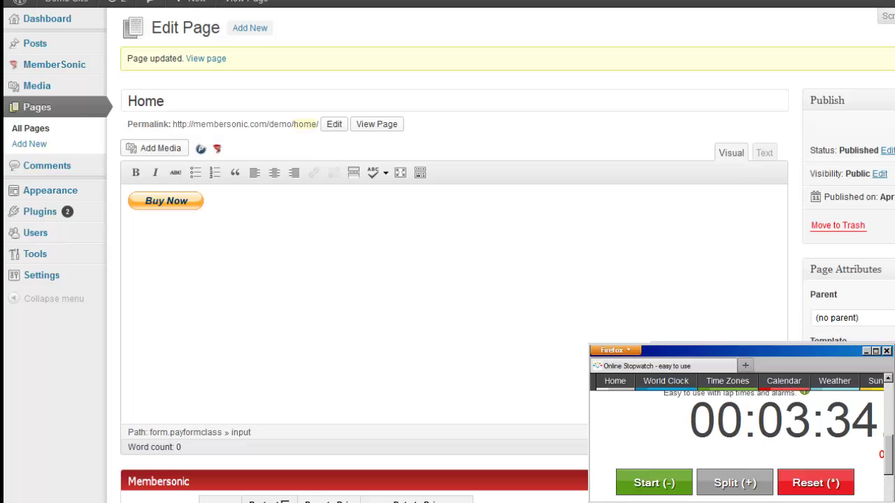
key("minus")
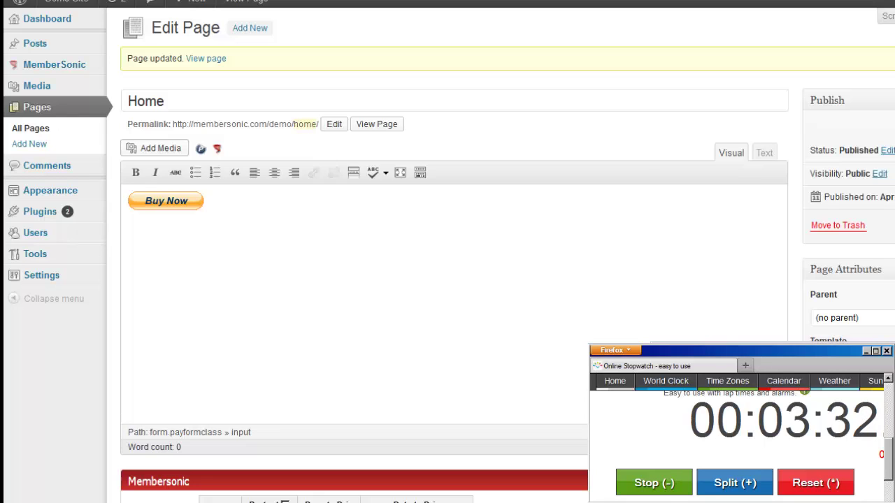
left_click(640, 484)
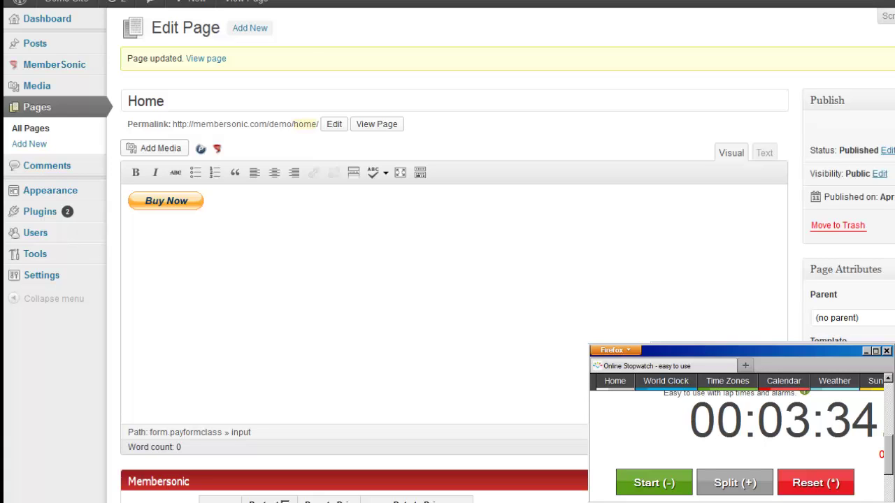
key("minus")
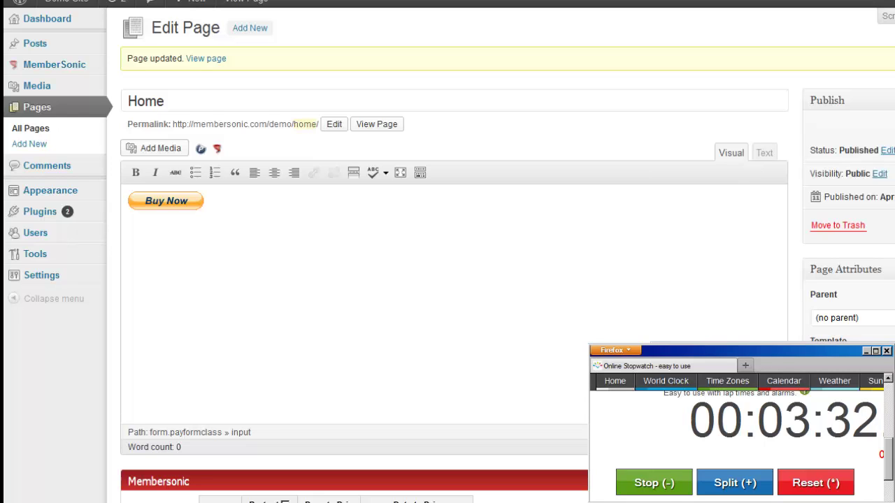